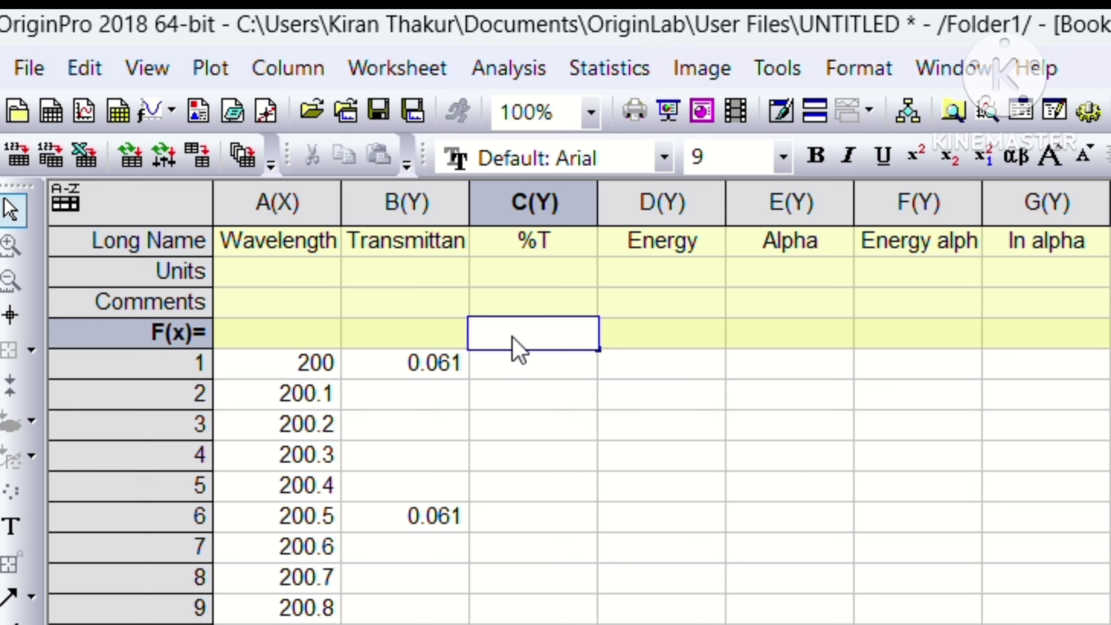
Enter the column formulas B/100 for %T and 1240/A for Energy in the F(x) row
type("B/100")
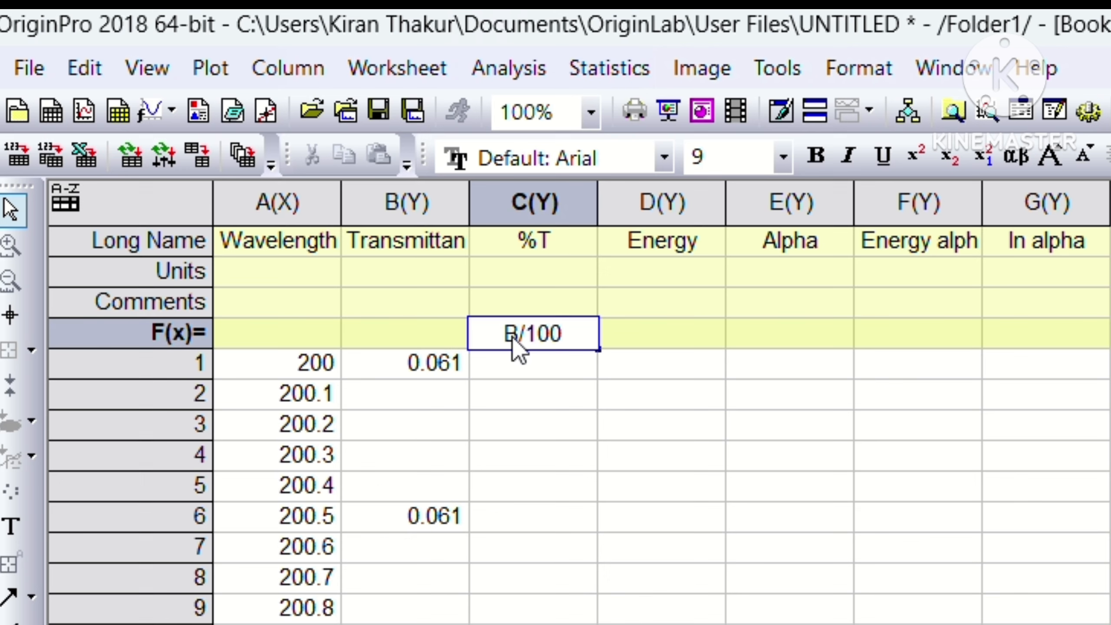
key("Return")
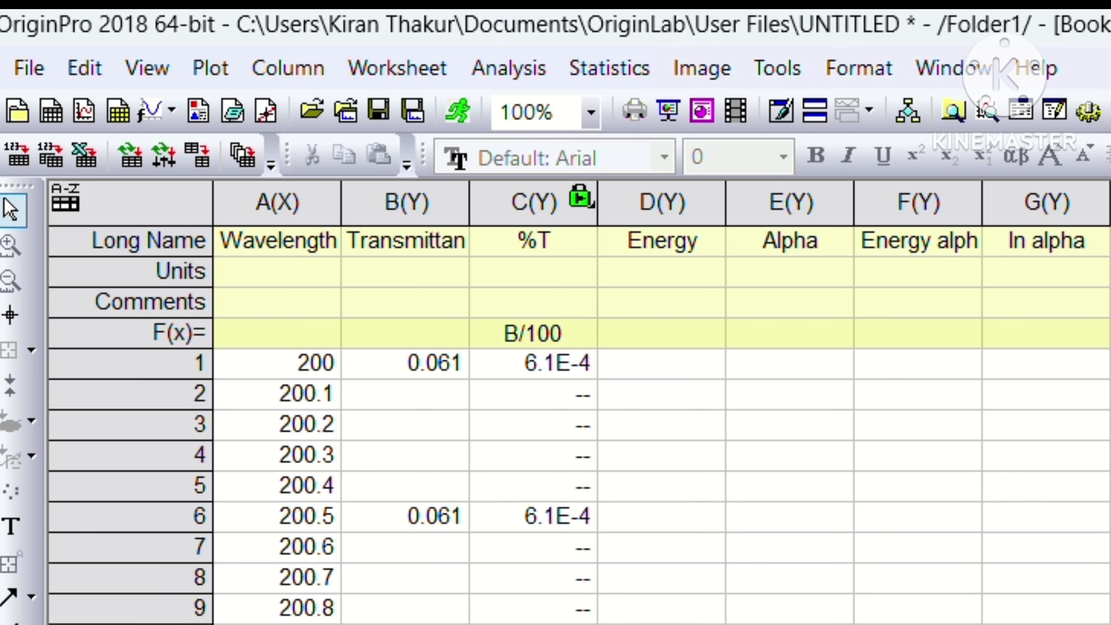
left_click(693, 341)
left_click(693, 341)
type("1")
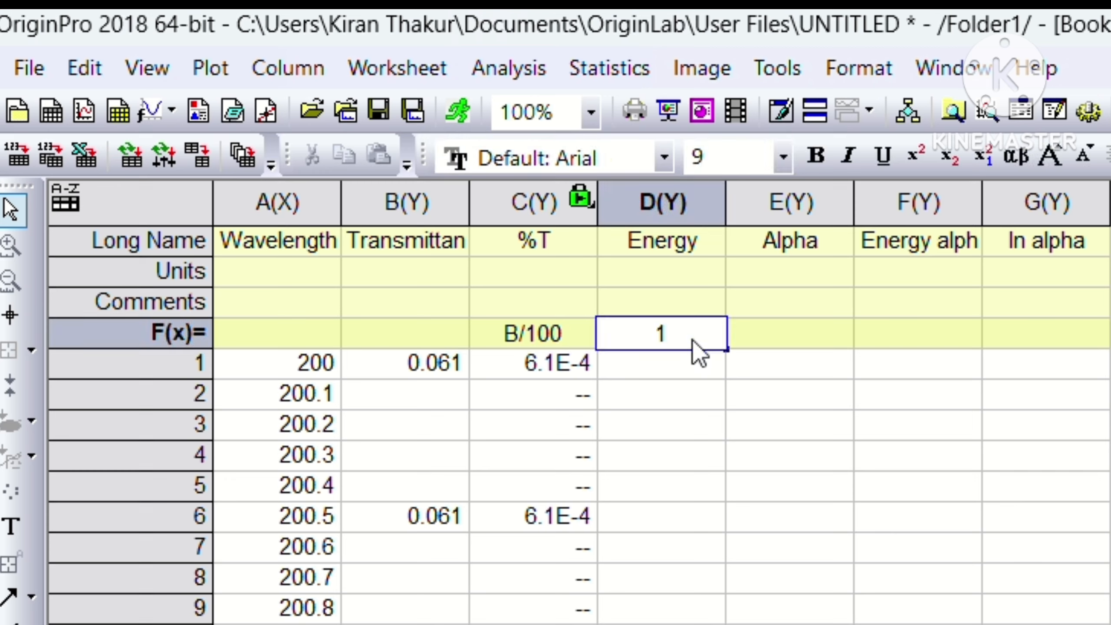
type("240")
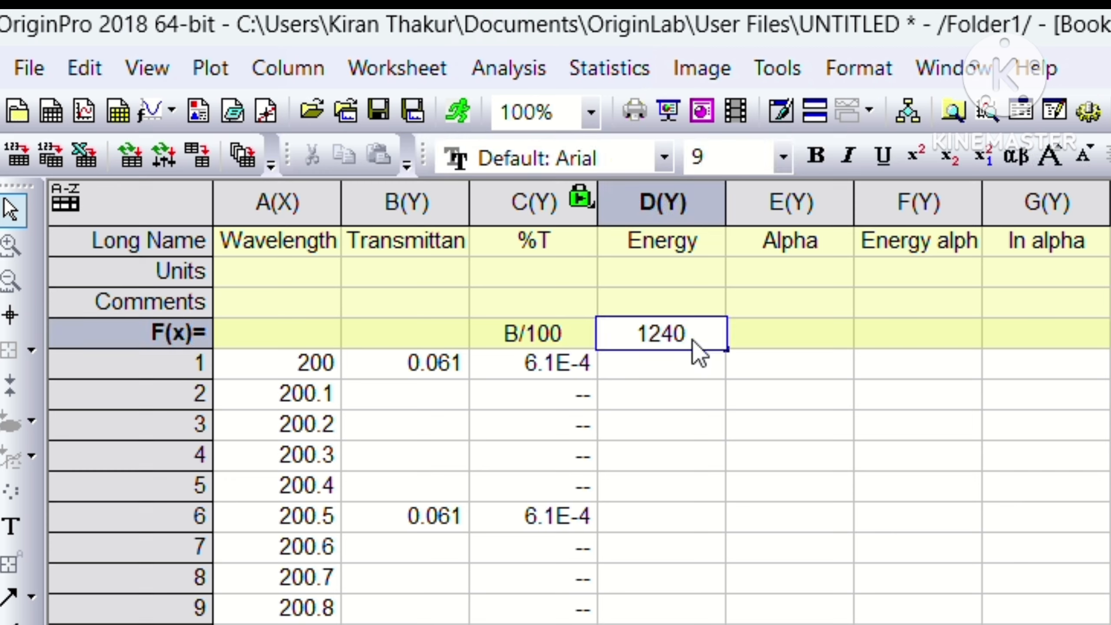
type("/")
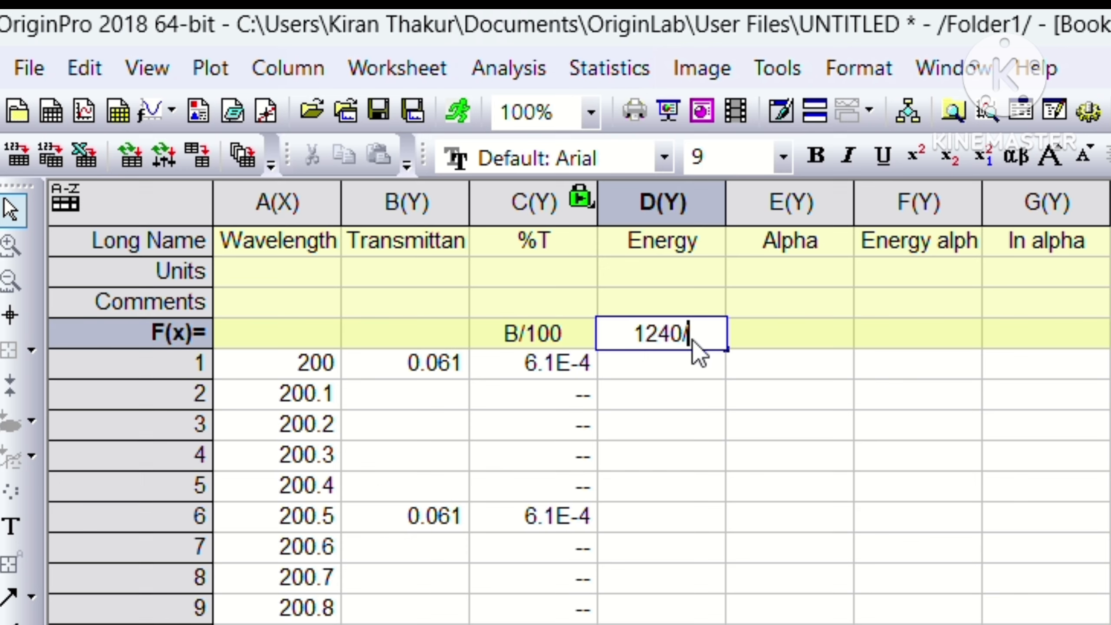
type("A")
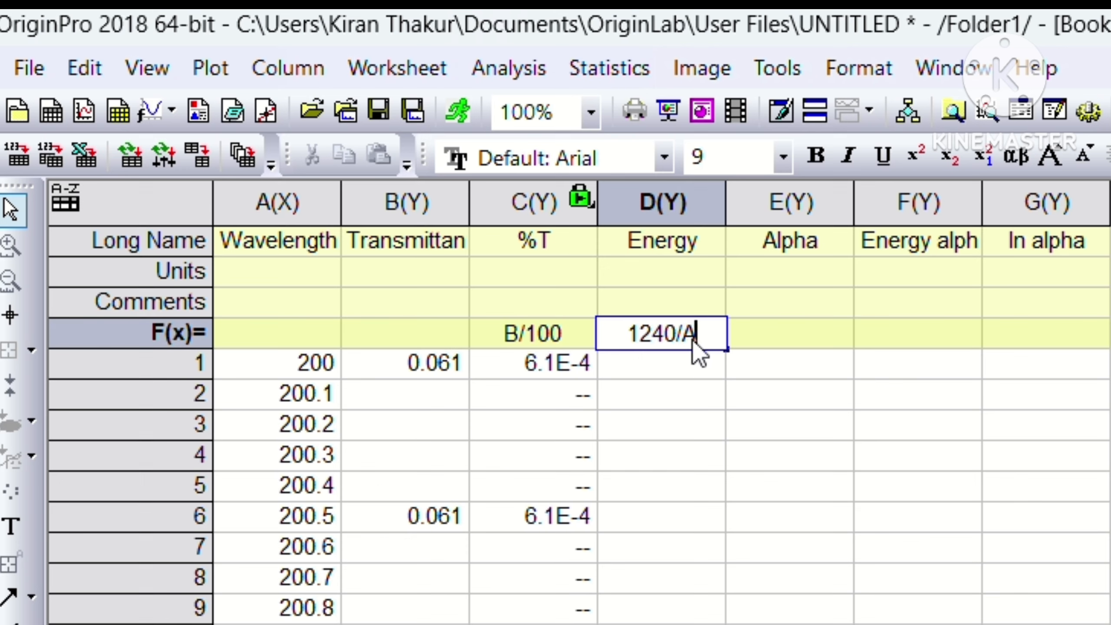
key("Return")
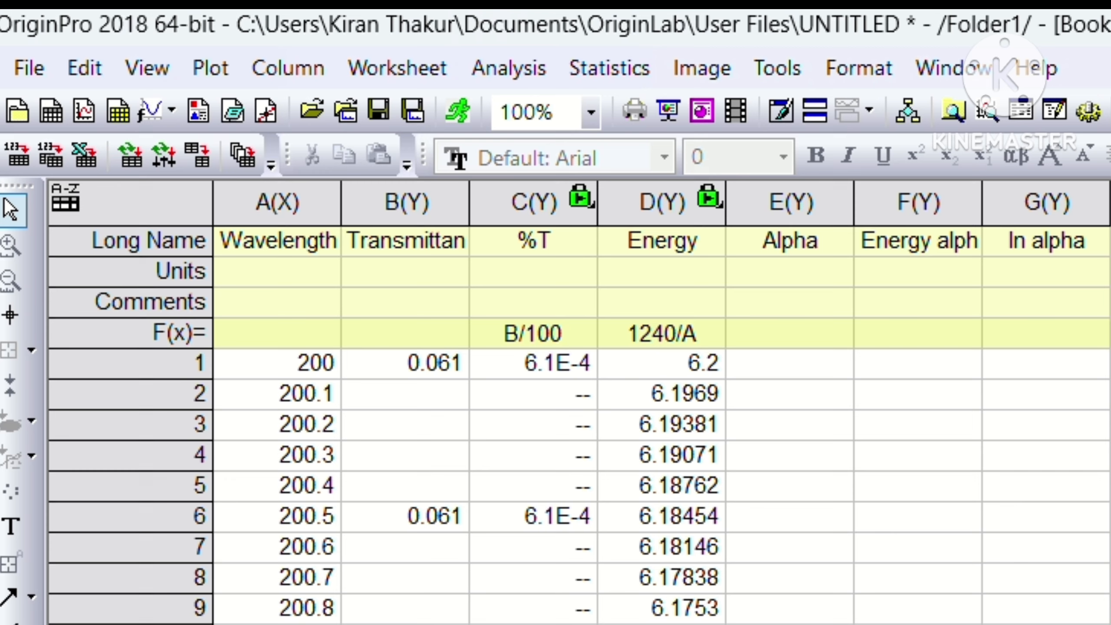
Set the Alpha column's F(x) formula to 1/0.032*ln(1/C)
left_click(792, 343)
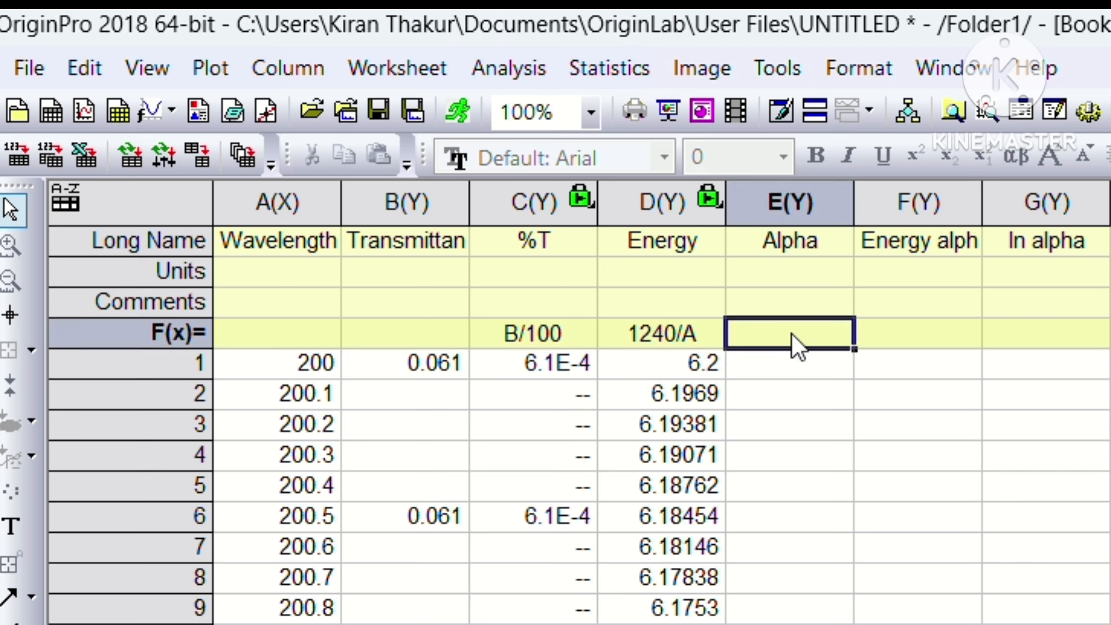
left_click(792, 333)
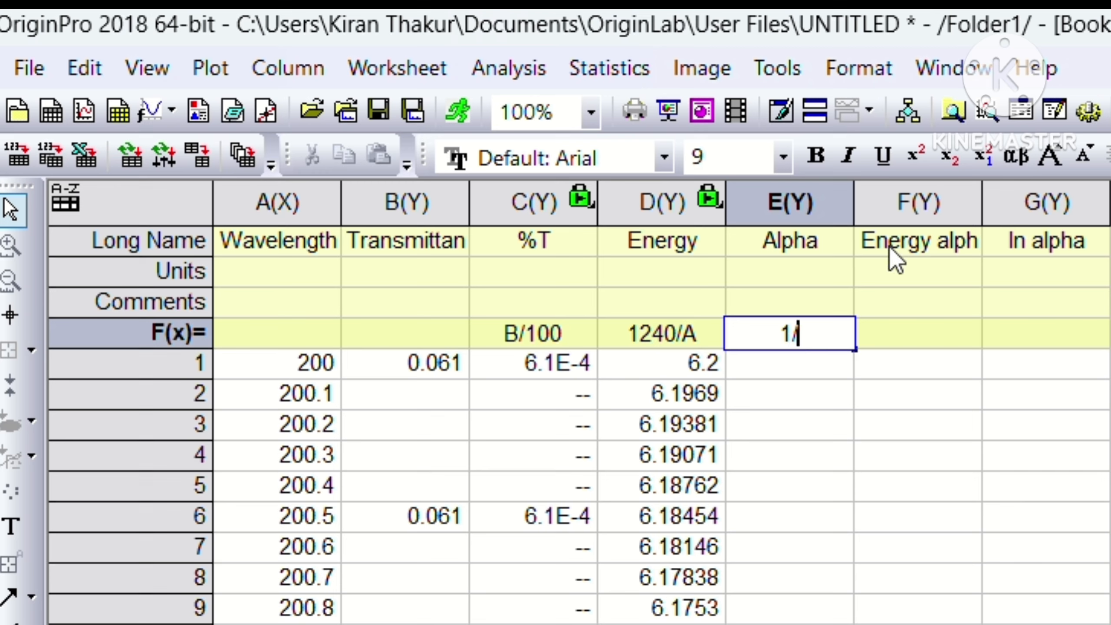
type("0.0")
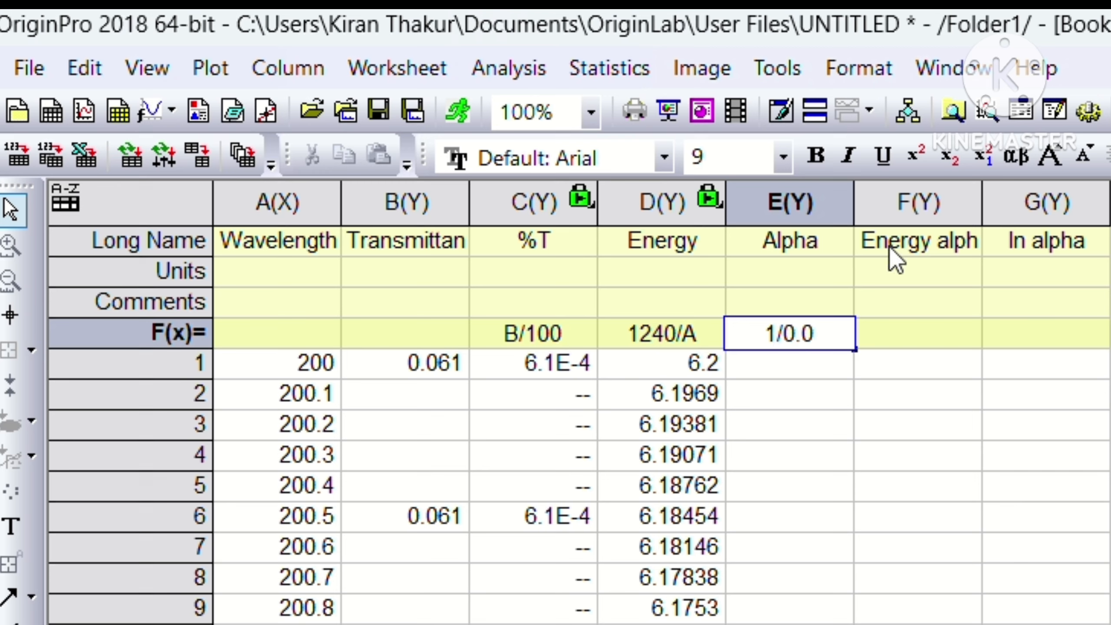
type("32")
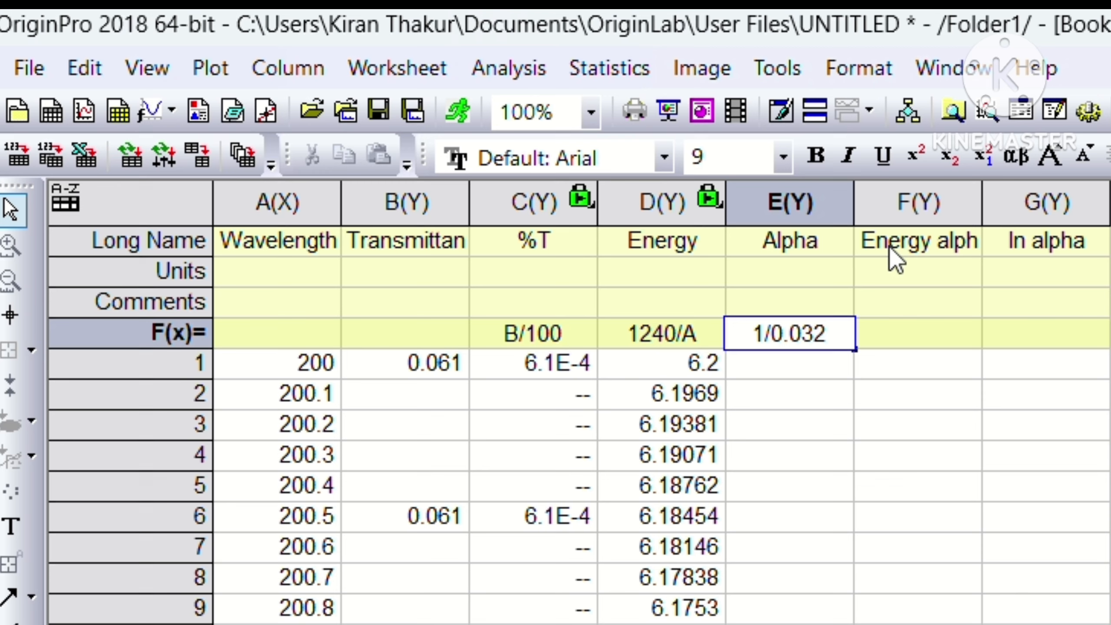
type("*")
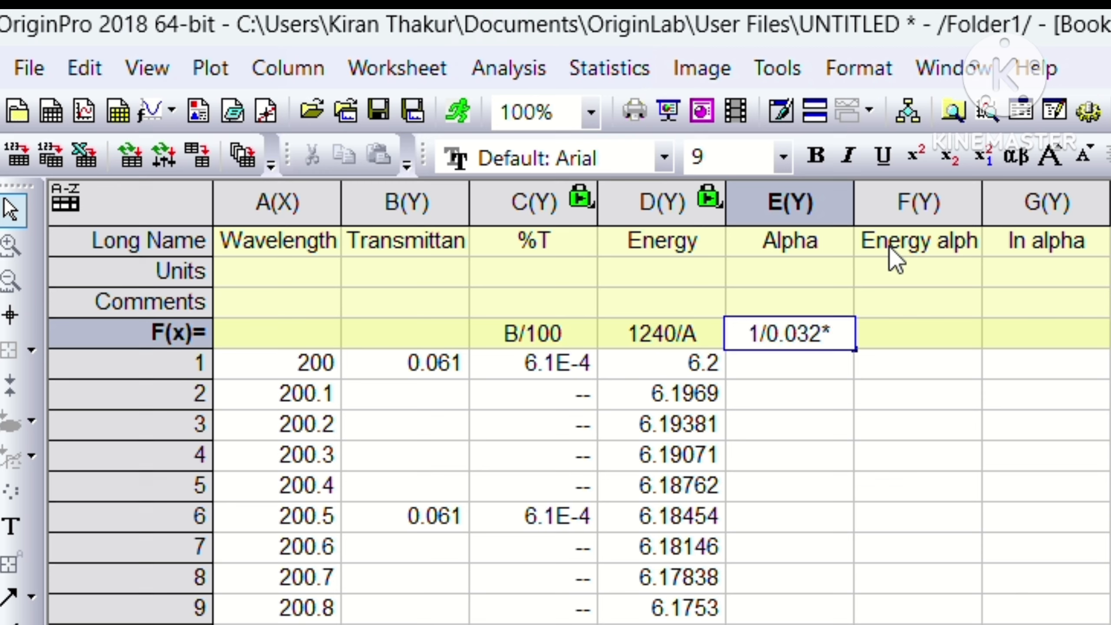
type("L")
key("BackSpace")
type("ln")
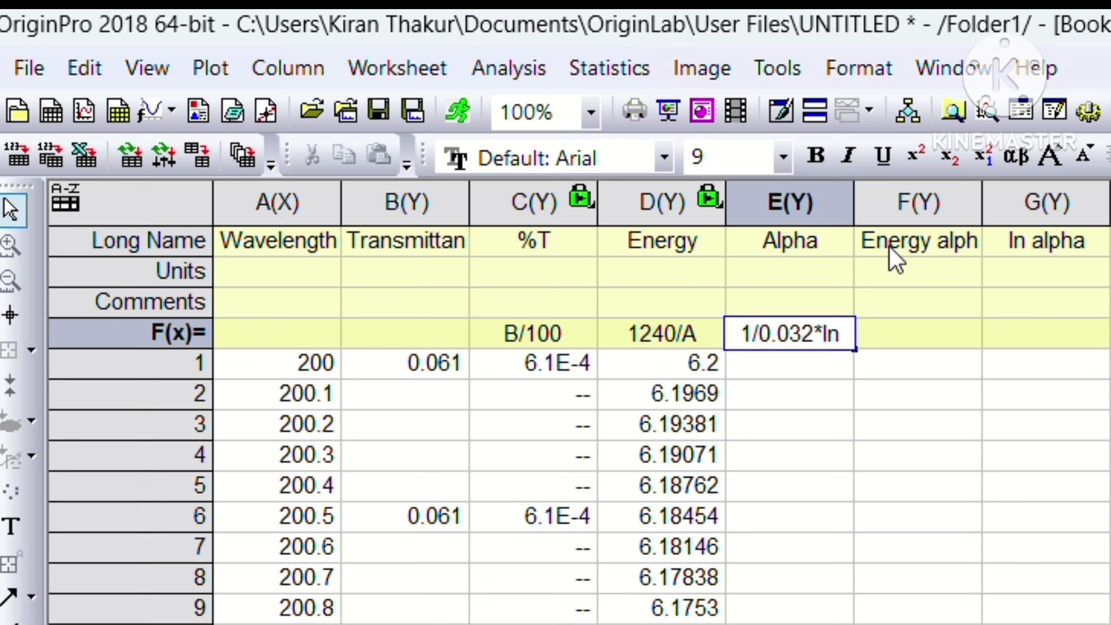
type("(")
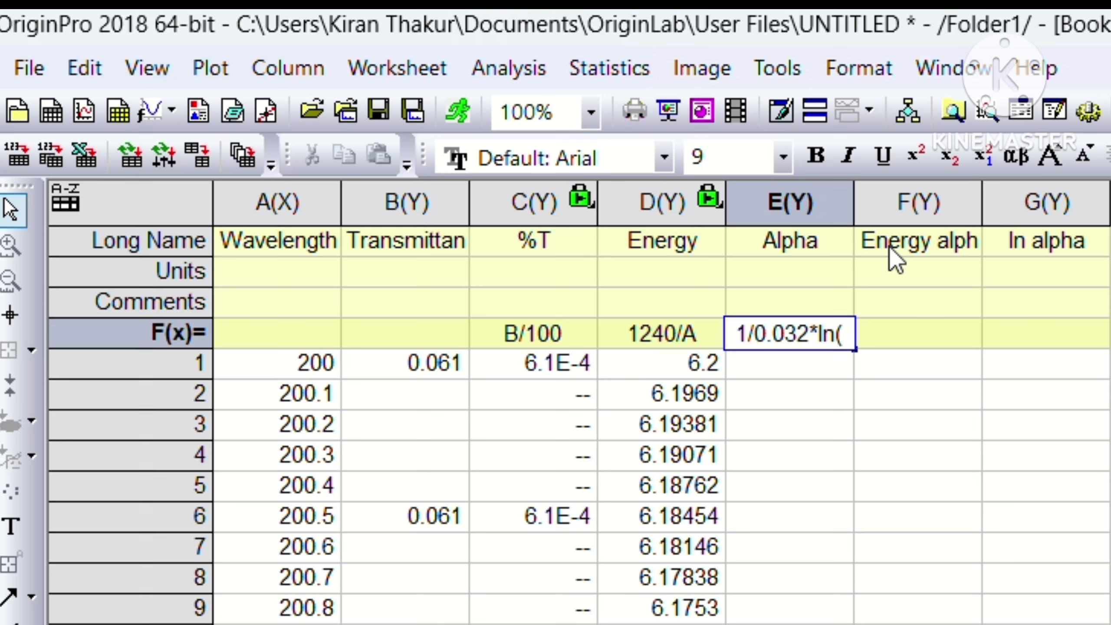
type("1/")
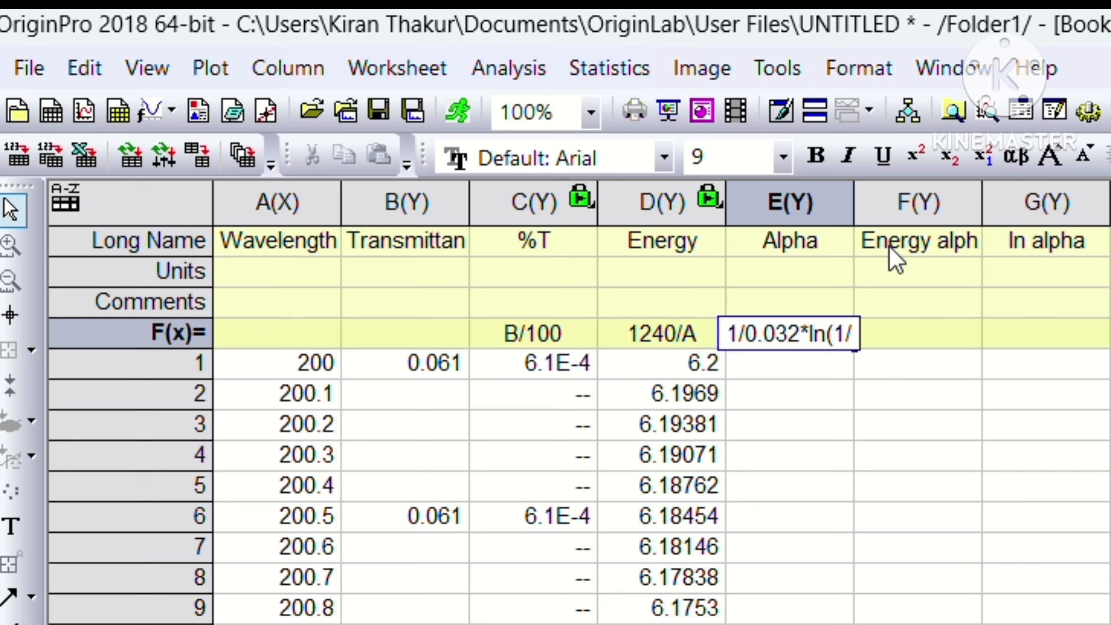
type("C")
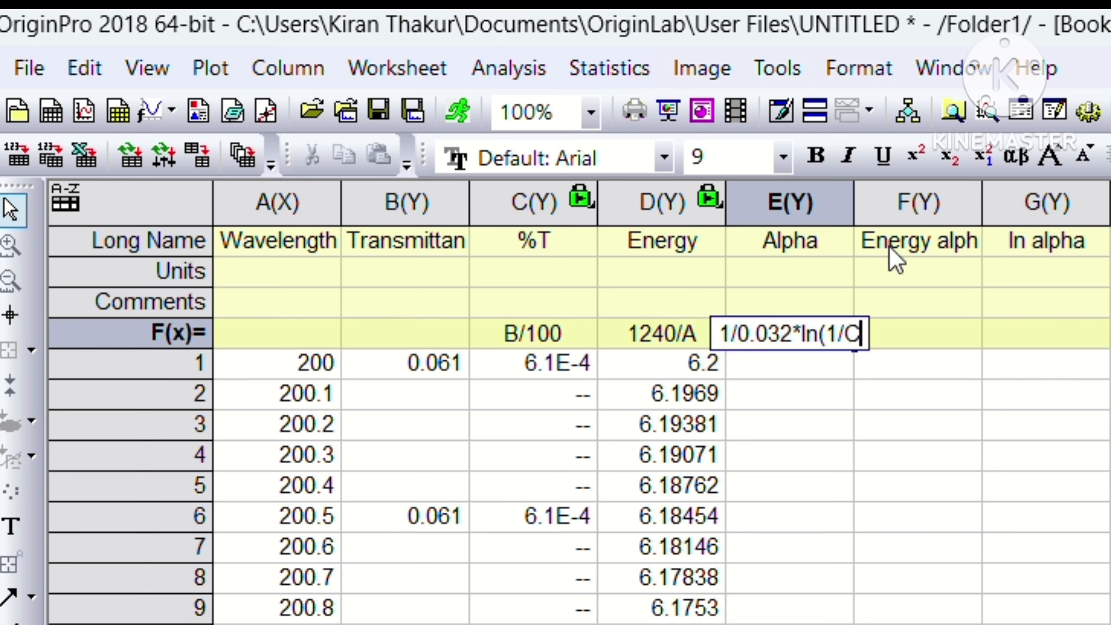
type(")")
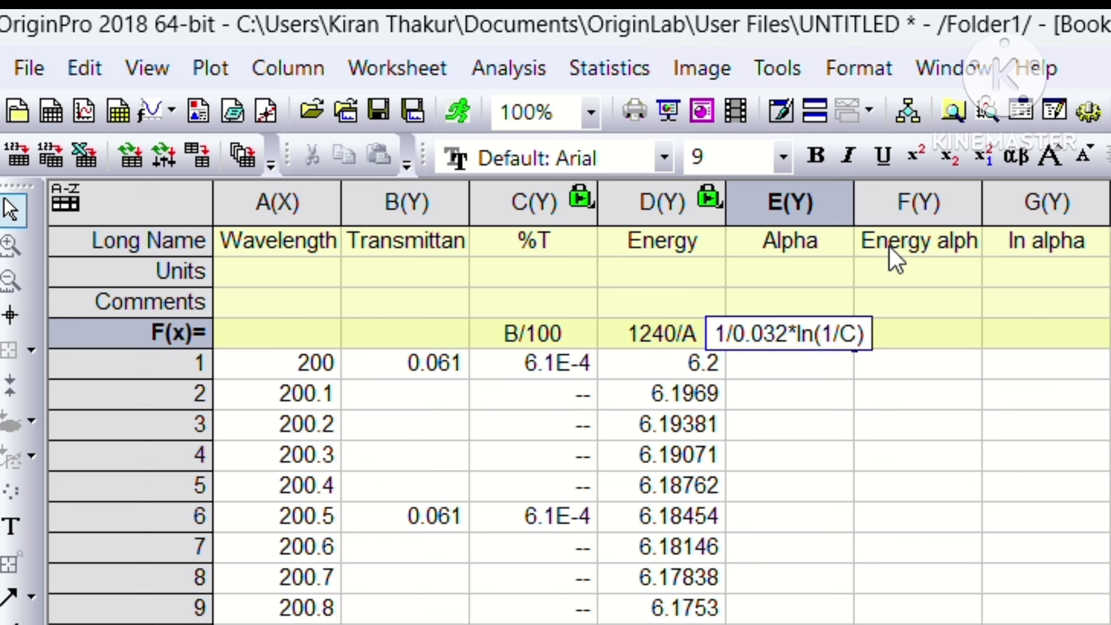
key("Return")
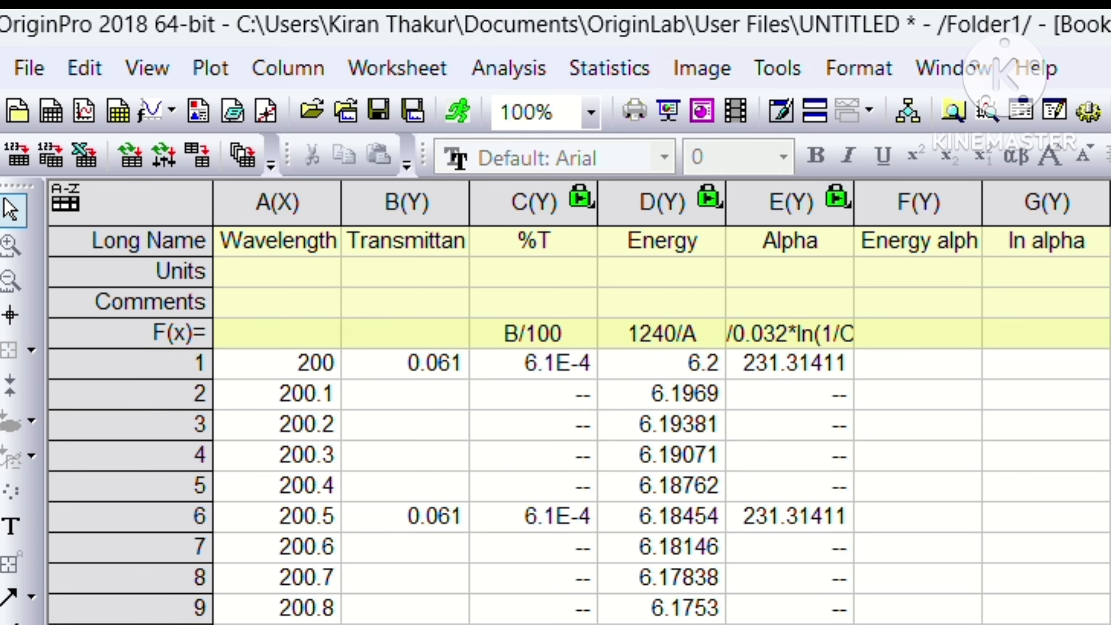
Set the F(x) formula of the Energy alpha column to (D*E)^0.5
left_click(918, 332)
left_click(917, 338)
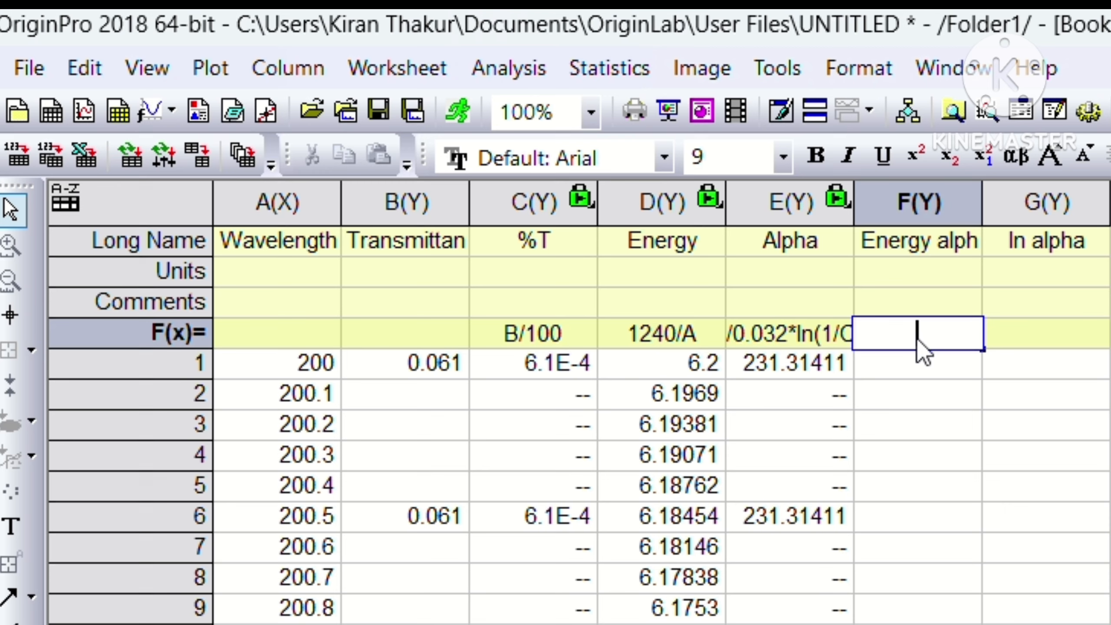
type("D")
type("*E)")
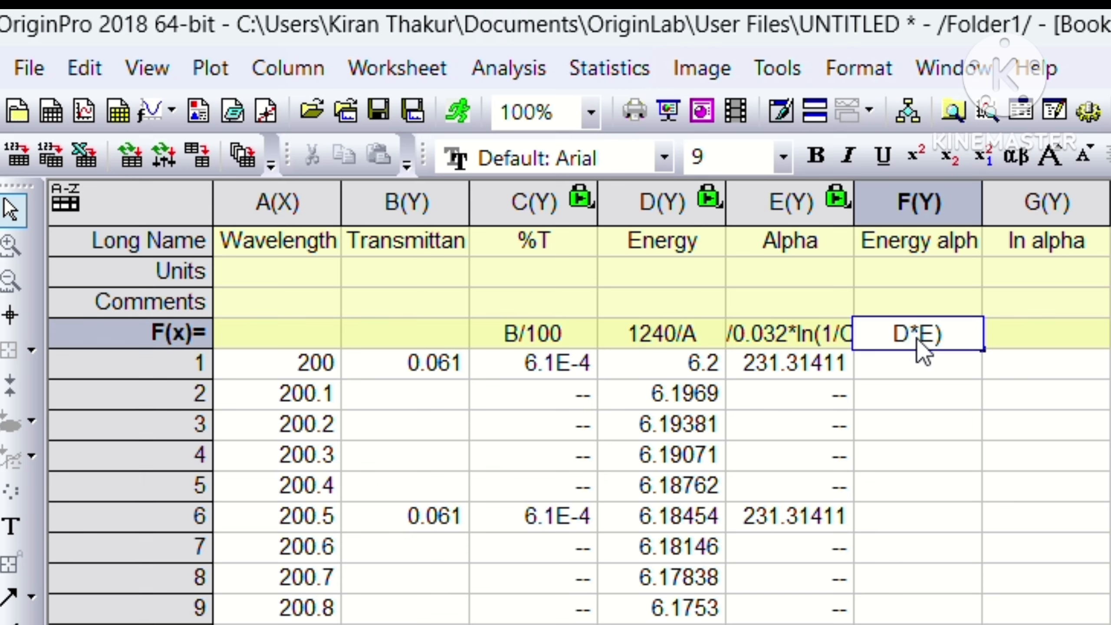
key("Left")
key("Left")
key("Left")
type("(")
key("Right")
key("Right")
key("Right")
key("Right")
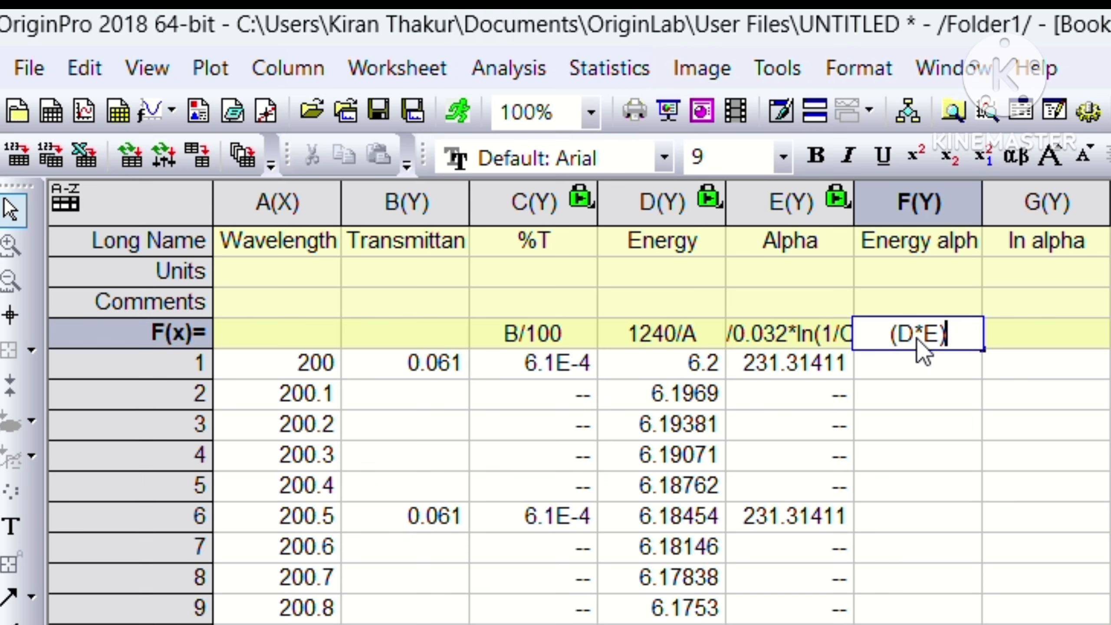
type("^")
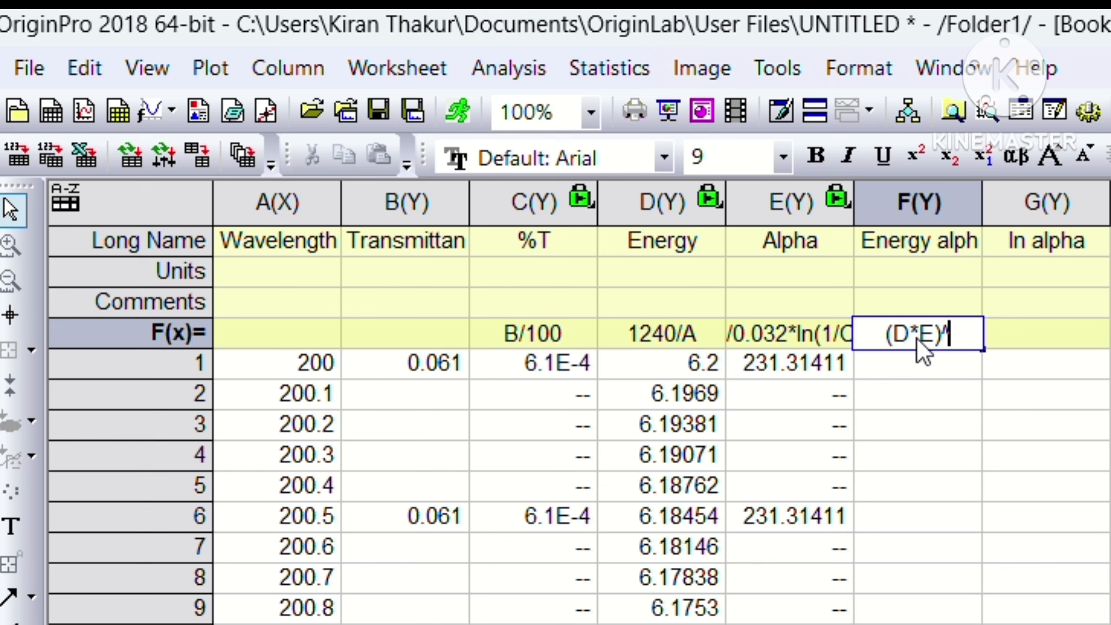
type("0.5")
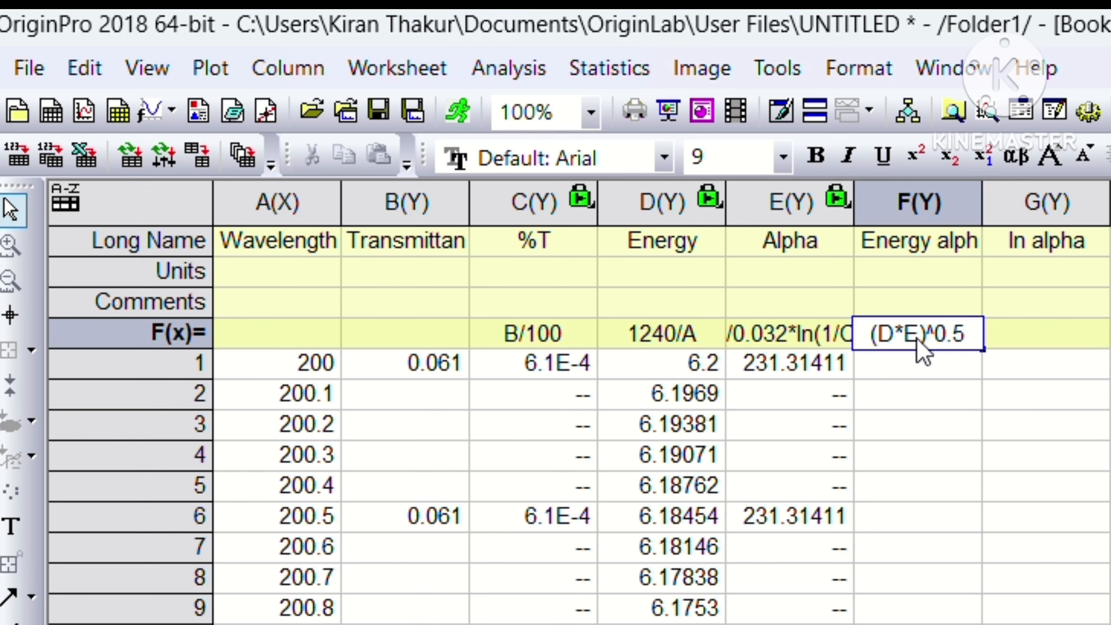
key("Return")
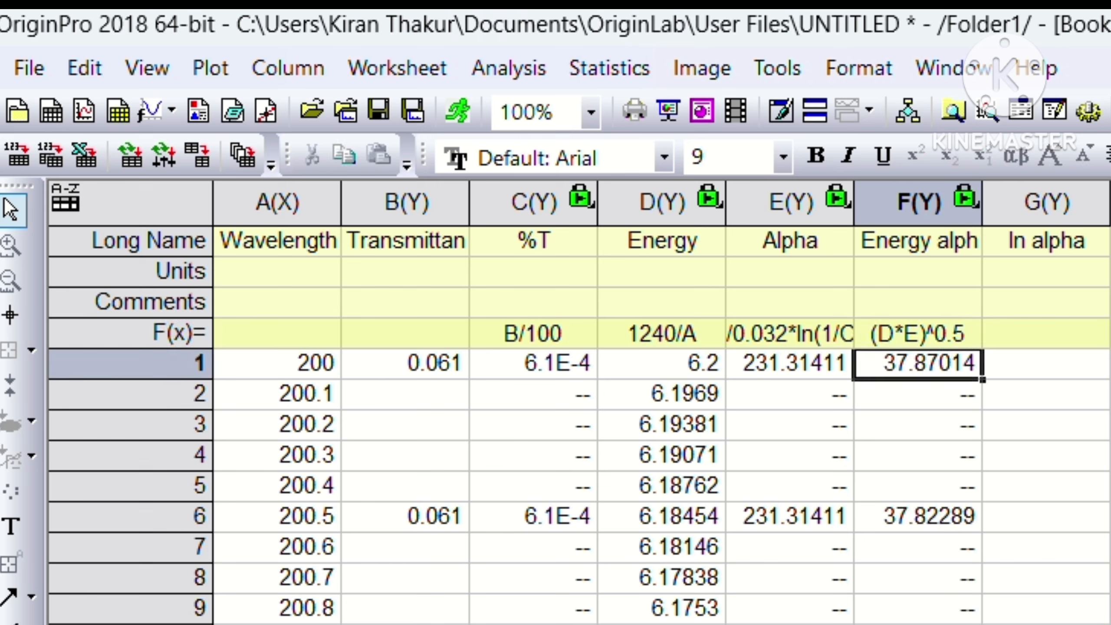
Set the F(x) formula of the ln alpha column to ln(E)
left_click(1109, 377)
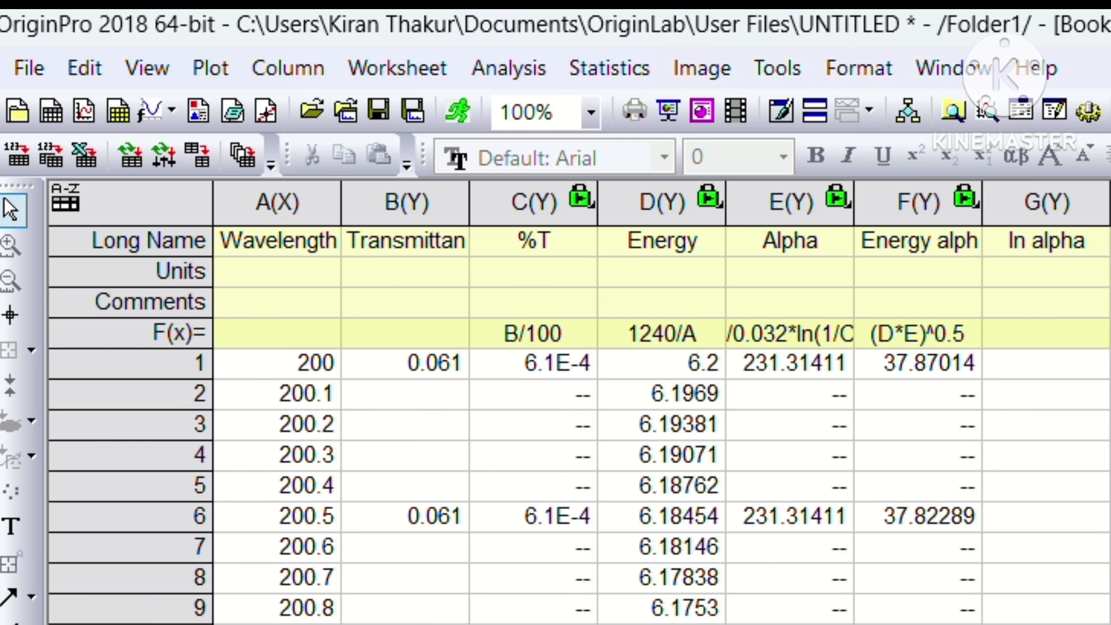
left_click(1042, 333)
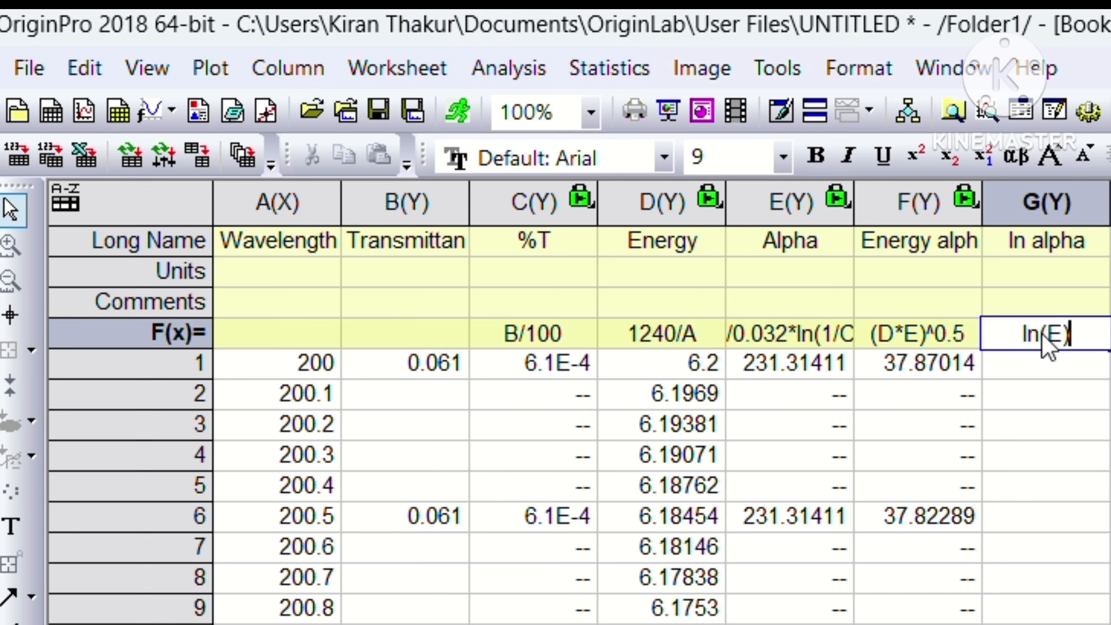
key("Return")
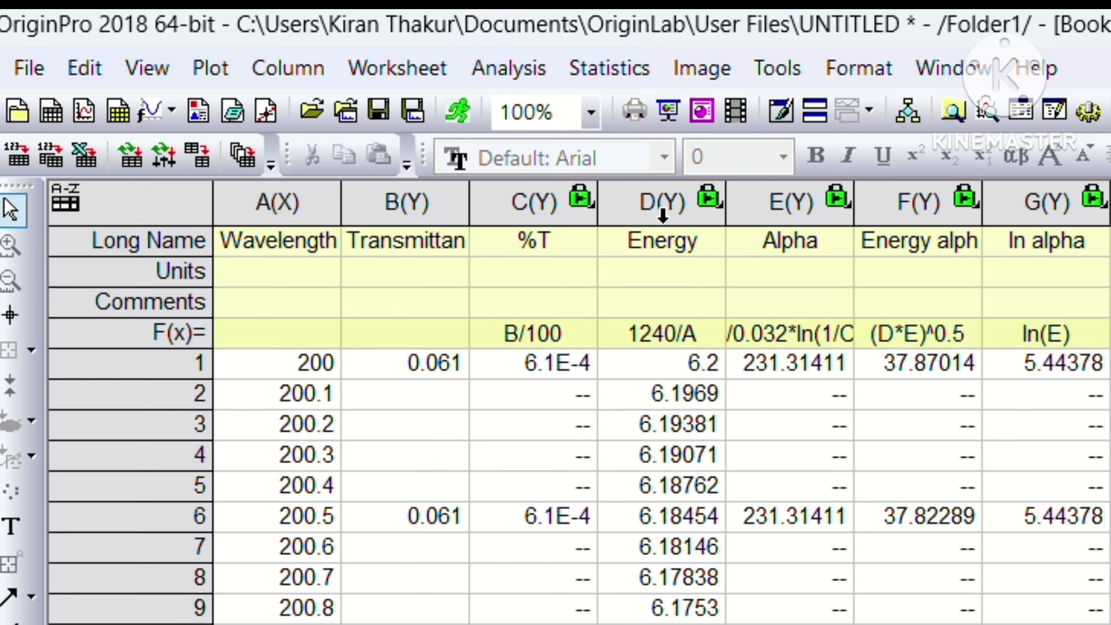
Set the Energy column D as an X column
left_click(663, 206)
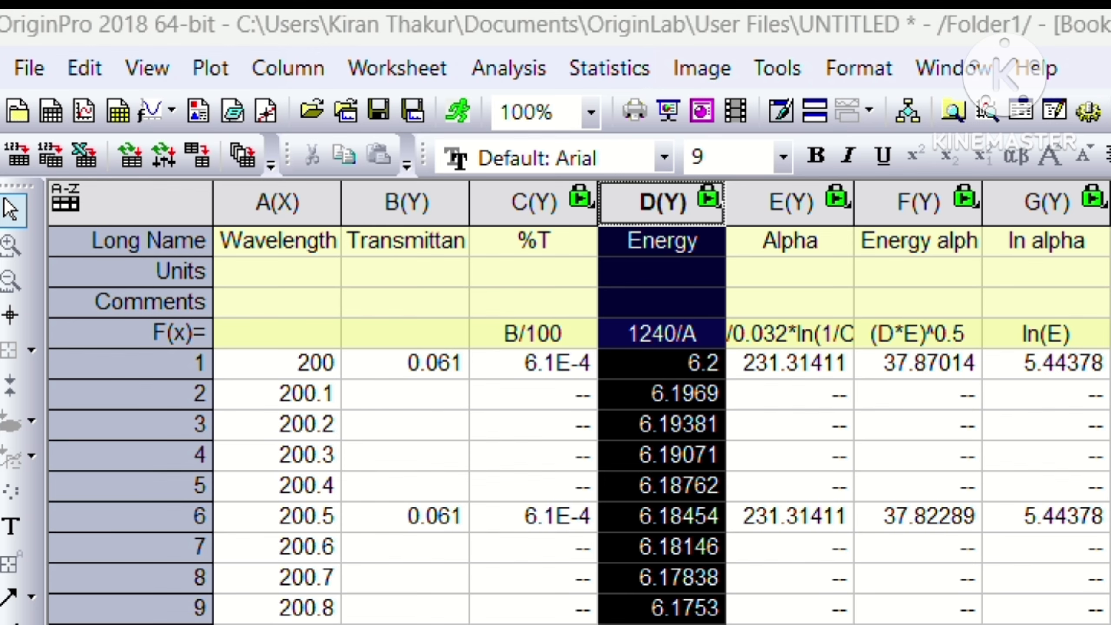
right_click(674, 222)
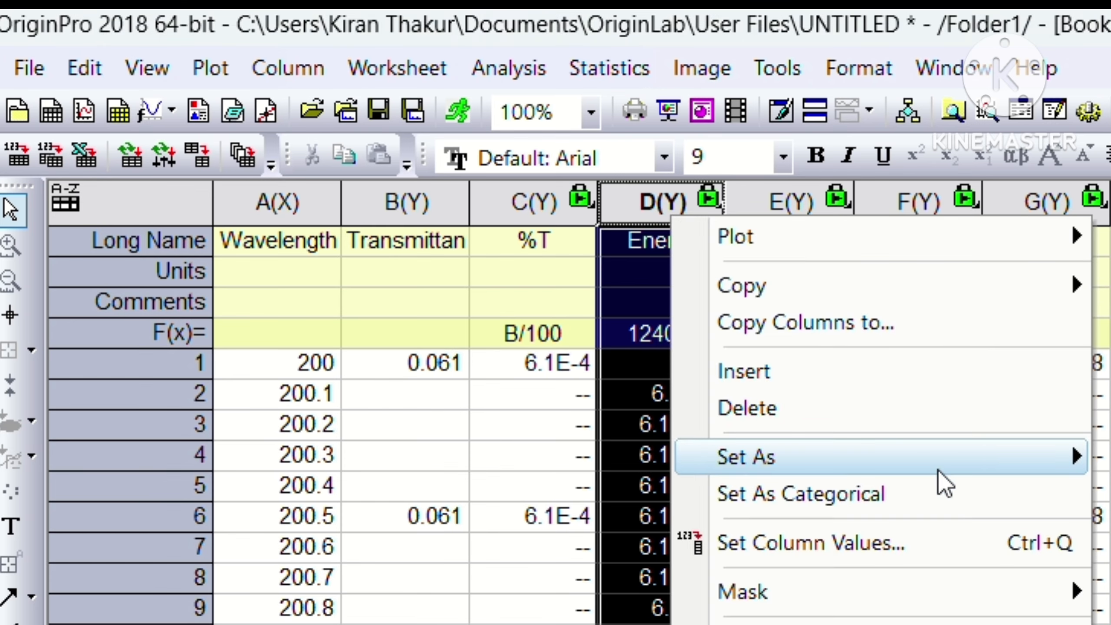
mouse_move(945, 481)
left_click(1106, 457)
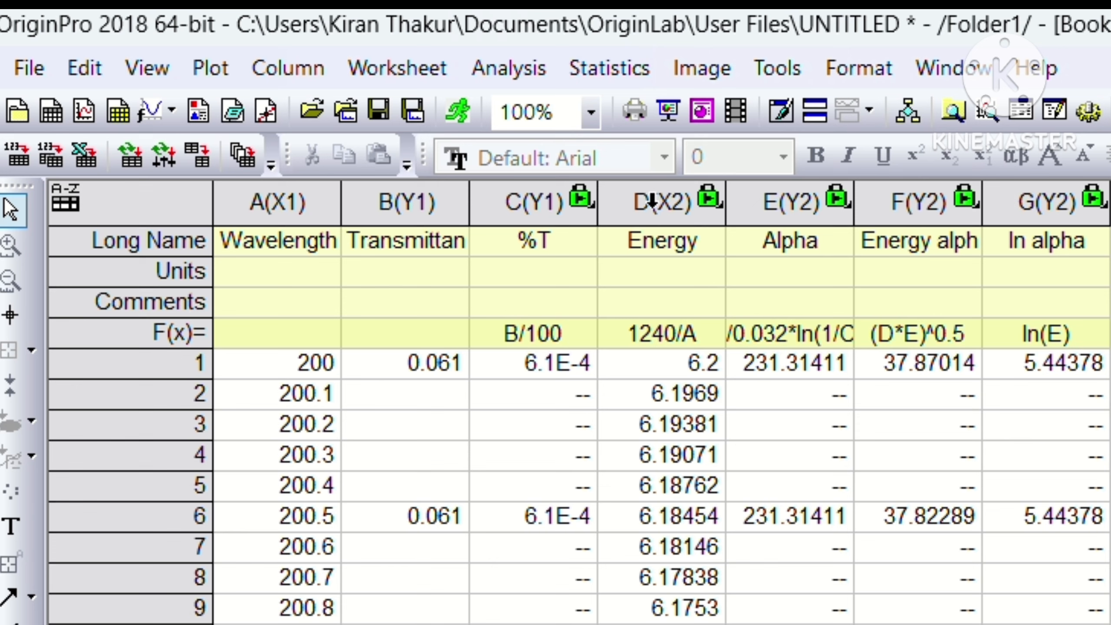
Plot the Energy alpha column F against the Energy column D as a line graph
left_click(653, 202)
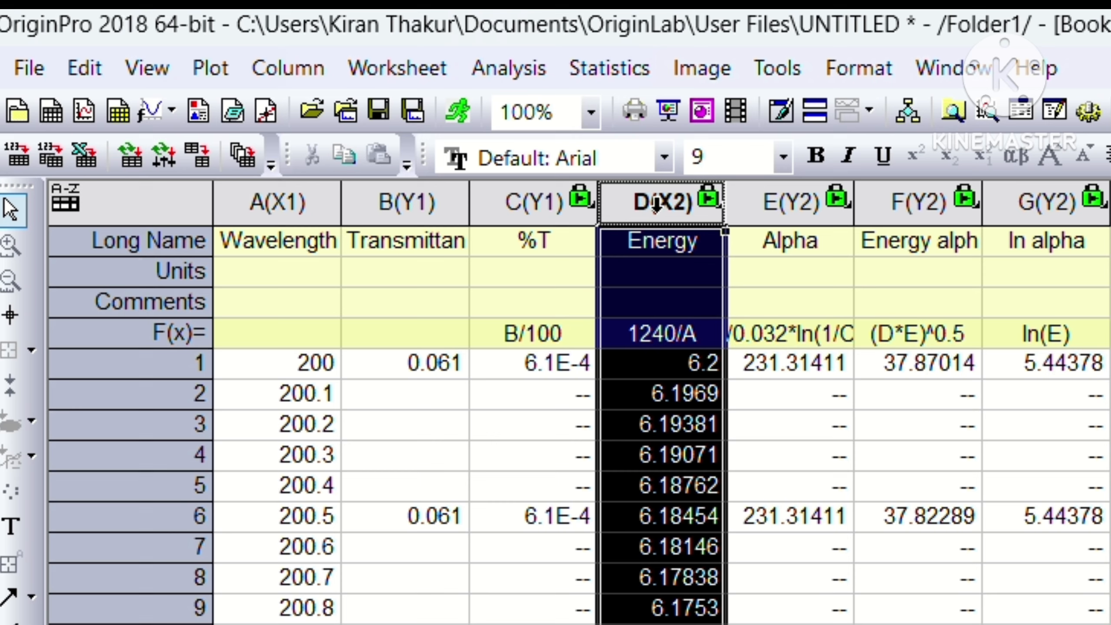
left_click(877, 217, "ctrl")
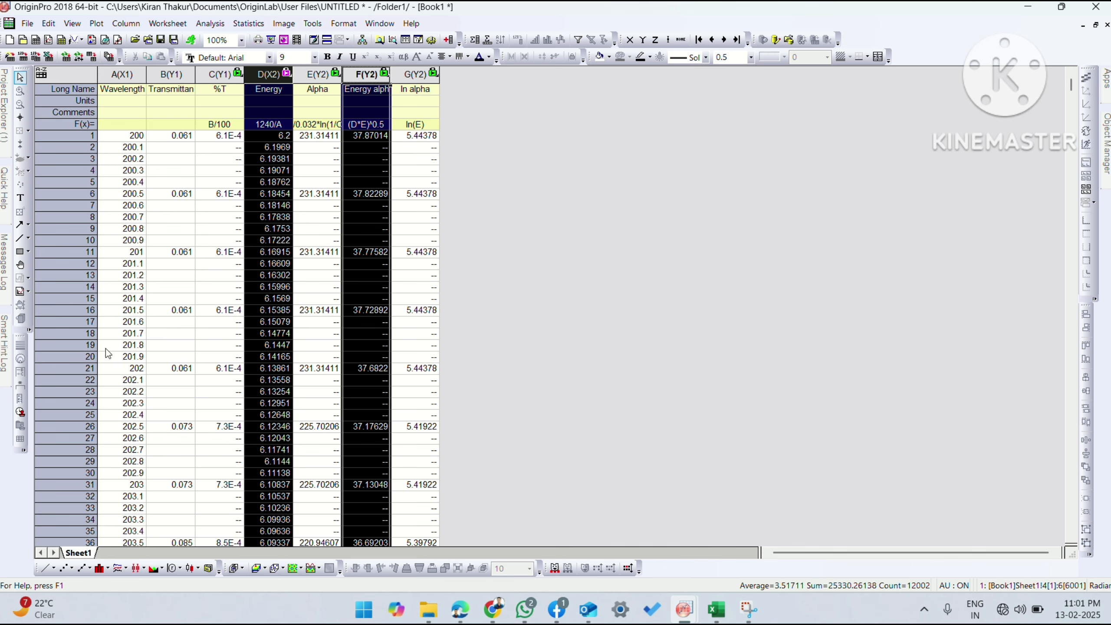
left_click(48, 568)
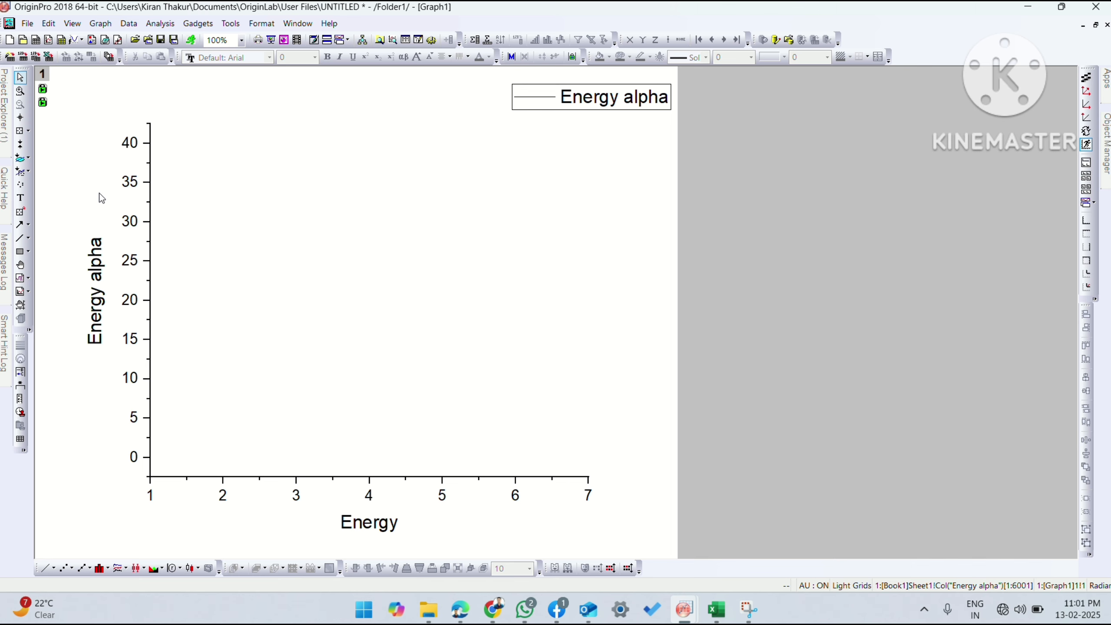
Enable connecting the line across missing data in the display properties of the graph page and apply the change
right_click(101, 198)
left_click(141, 471)
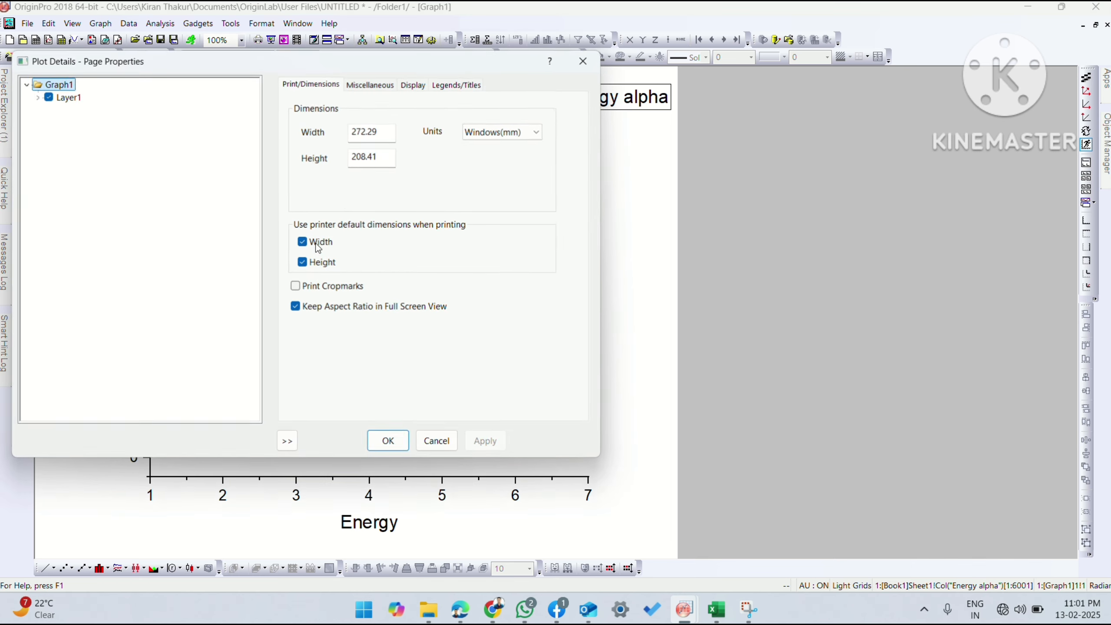
left_click(413, 85)
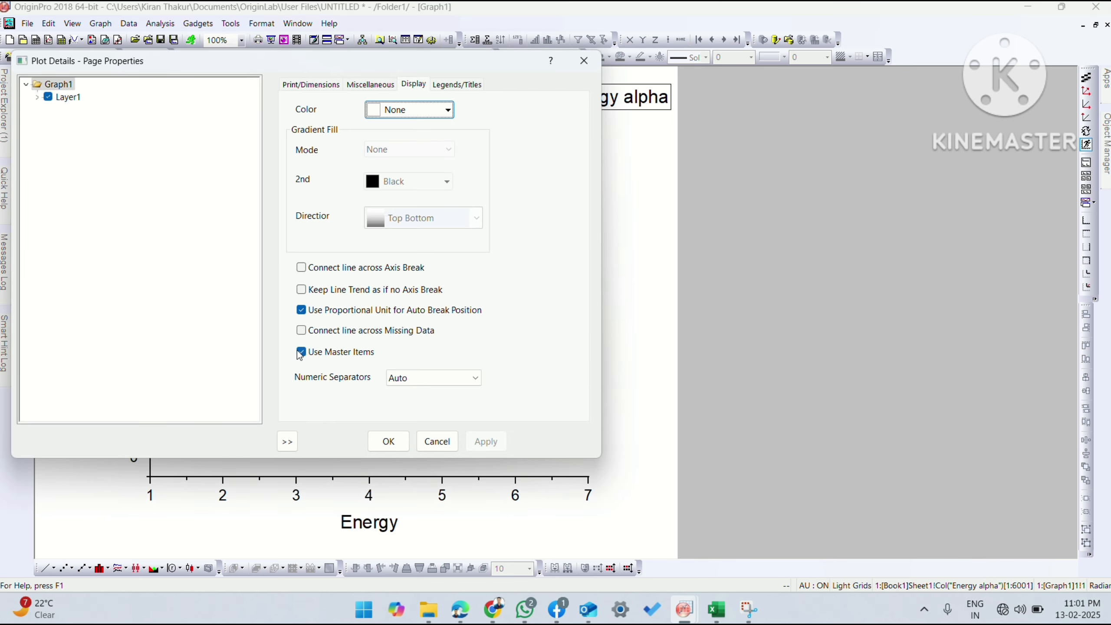
left_click(301, 330)
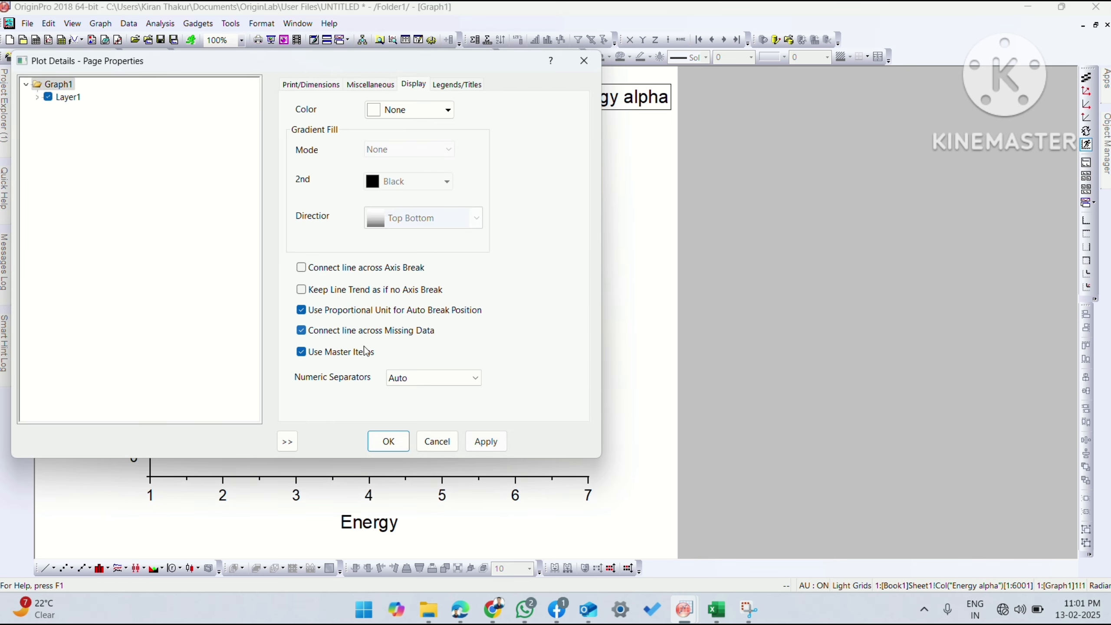
left_click(481, 442)
left_click(395, 442)
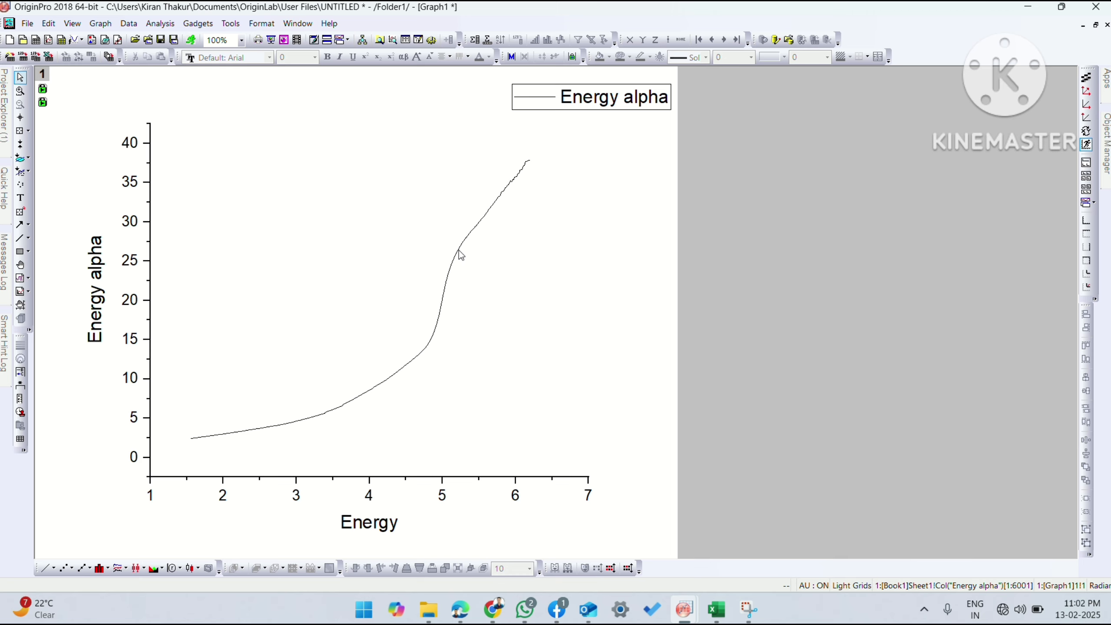
Add a linear Quick Fit gadget to the Energy alpha curve
left_click(490, 255)
left_click(609, 215)
left_click(200, 25)
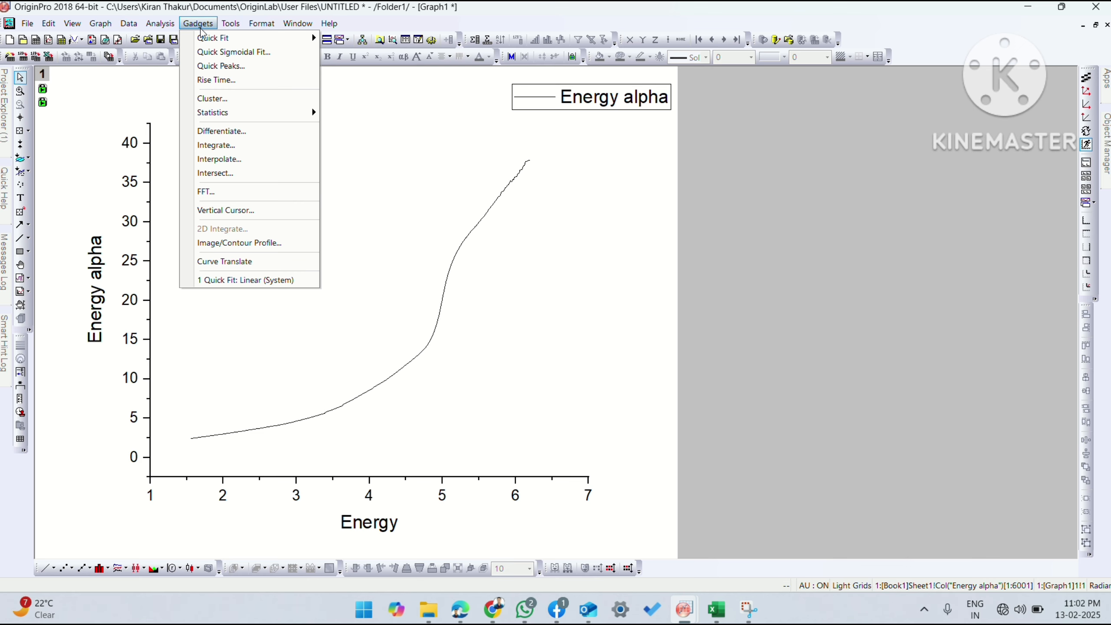
mouse_move(206, 39)
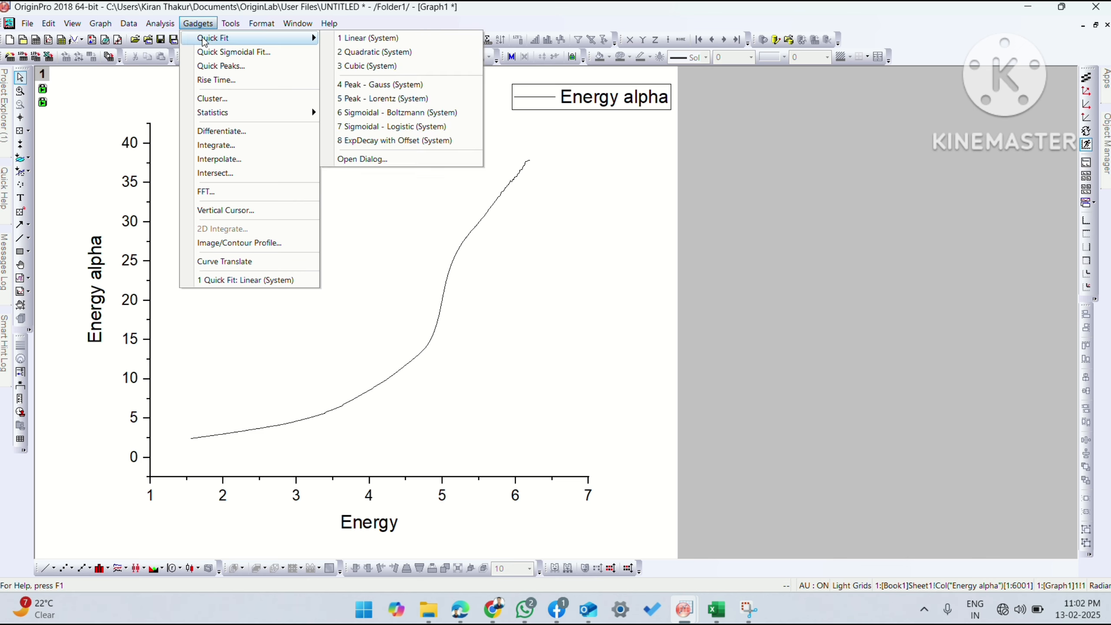
left_click(352, 42)
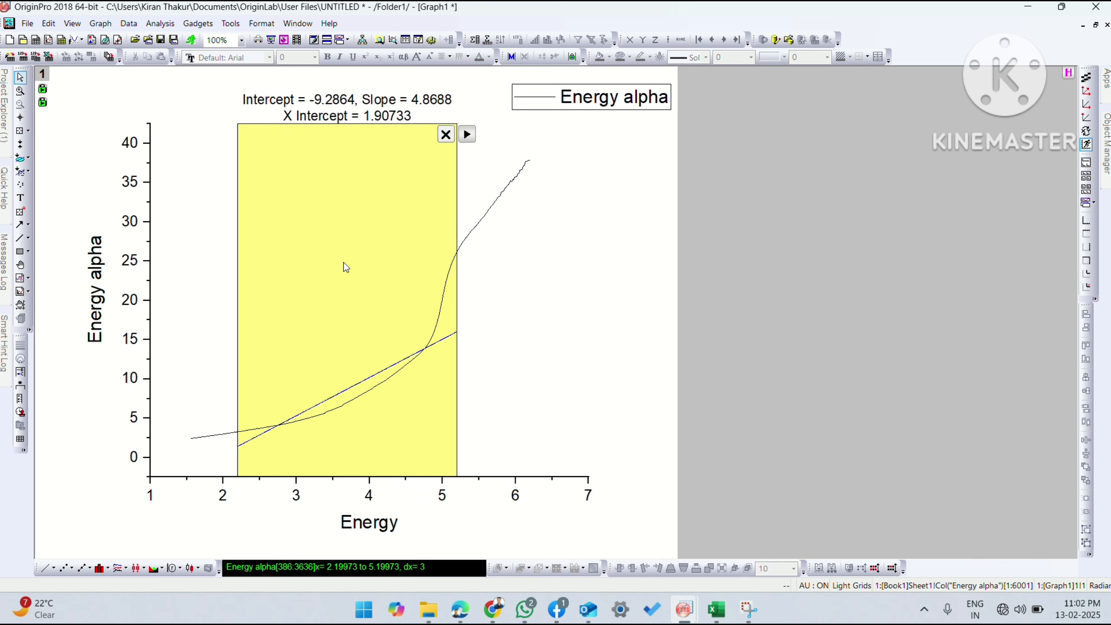
Move and narrow the linear fit range to the steep section of the curve, from about 4.86 to 5.15 on the Energy axis
left_click(323, 277)
left_click_drag(318, 268, 385, 262)
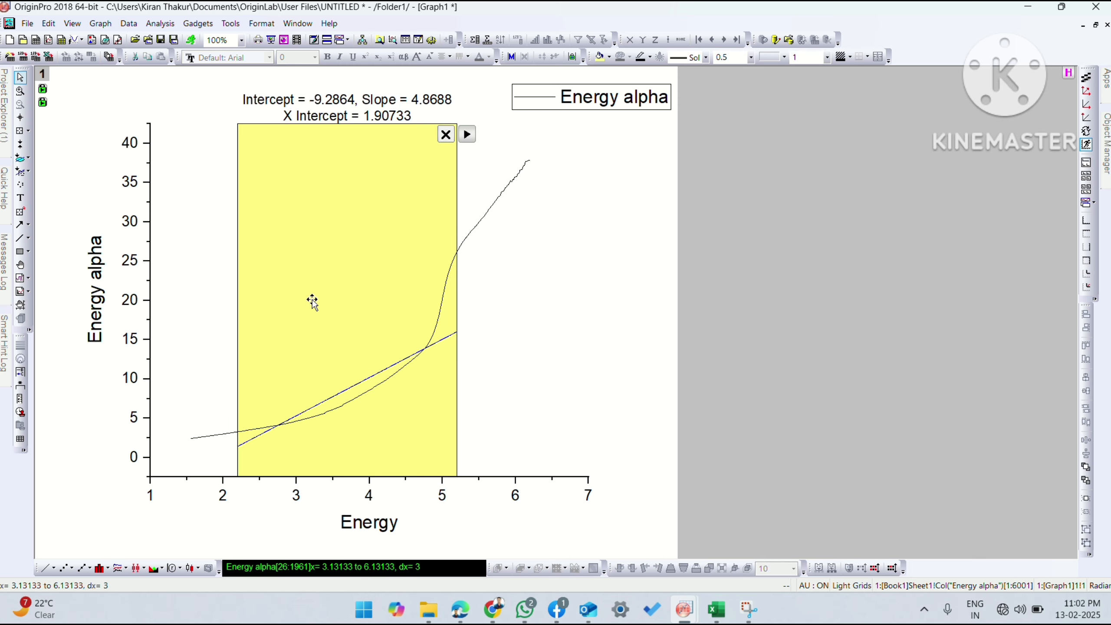
left_click_drag(307, 300, 415, 313)
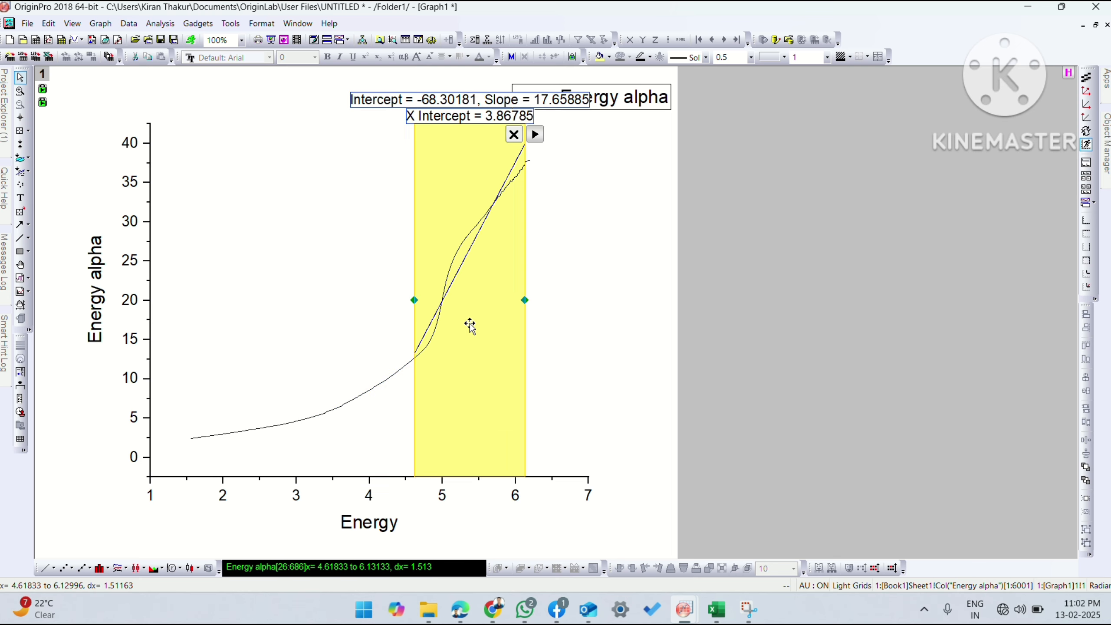
left_click_drag(525, 301, 453, 305)
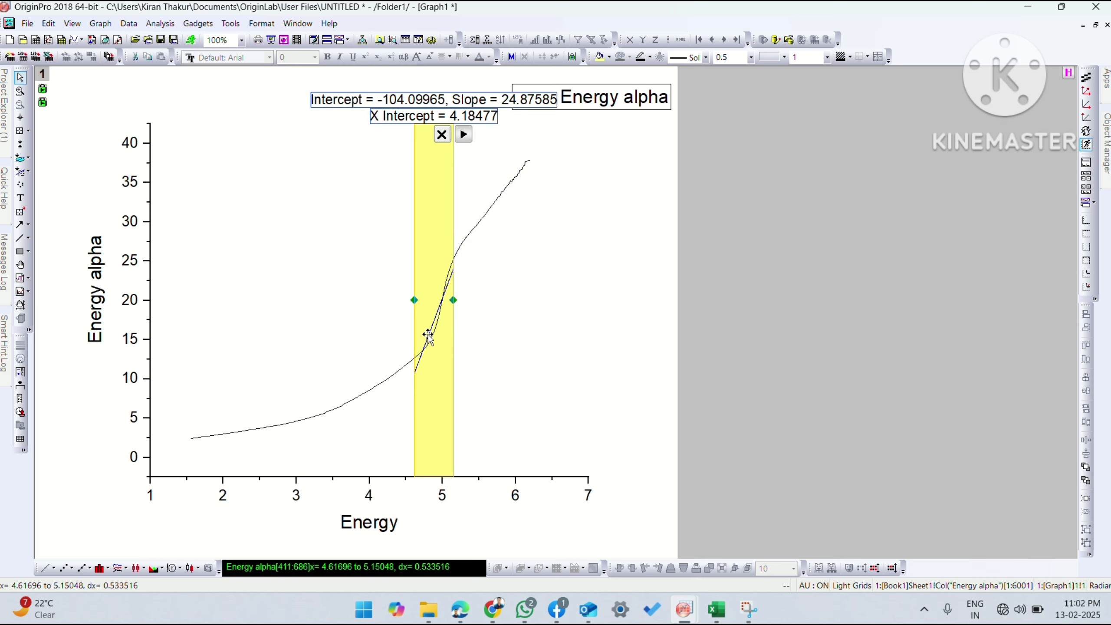
left_click_drag(412, 301, 428, 303)
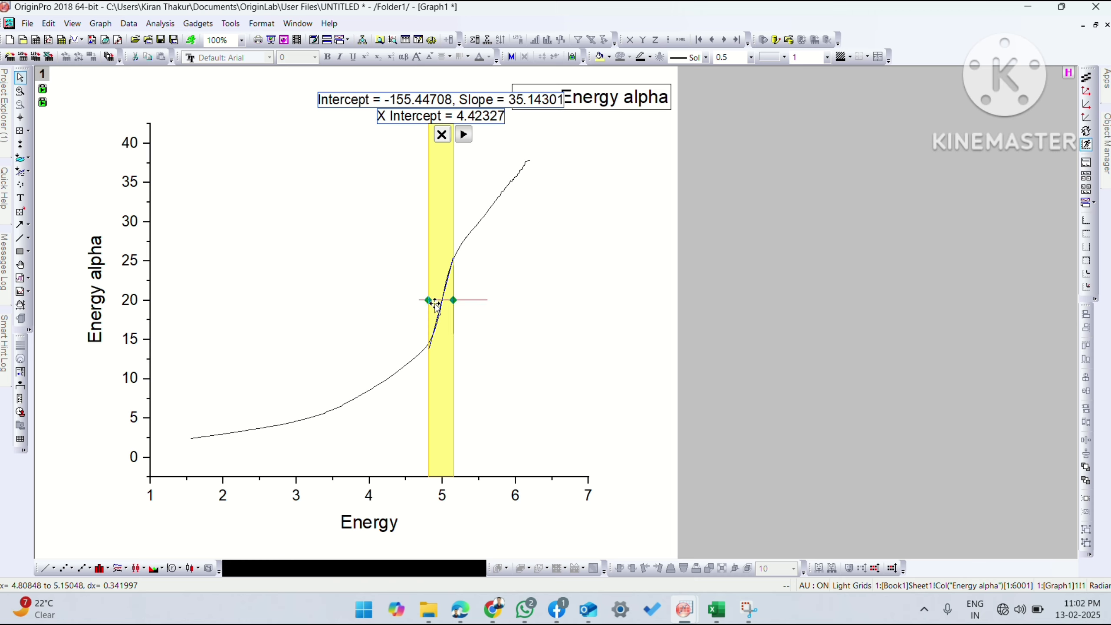
left_click_drag(430, 301, 433, 301)
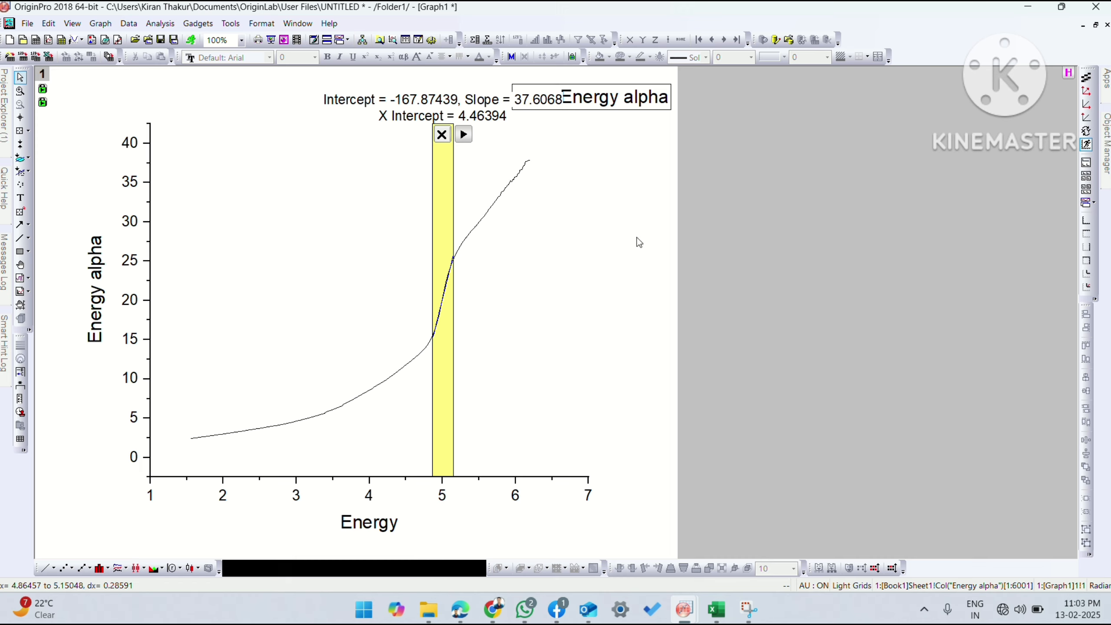
Return from the graph to the maximized Book1 worksheet and clear the column selection
left_click(1095, 25)
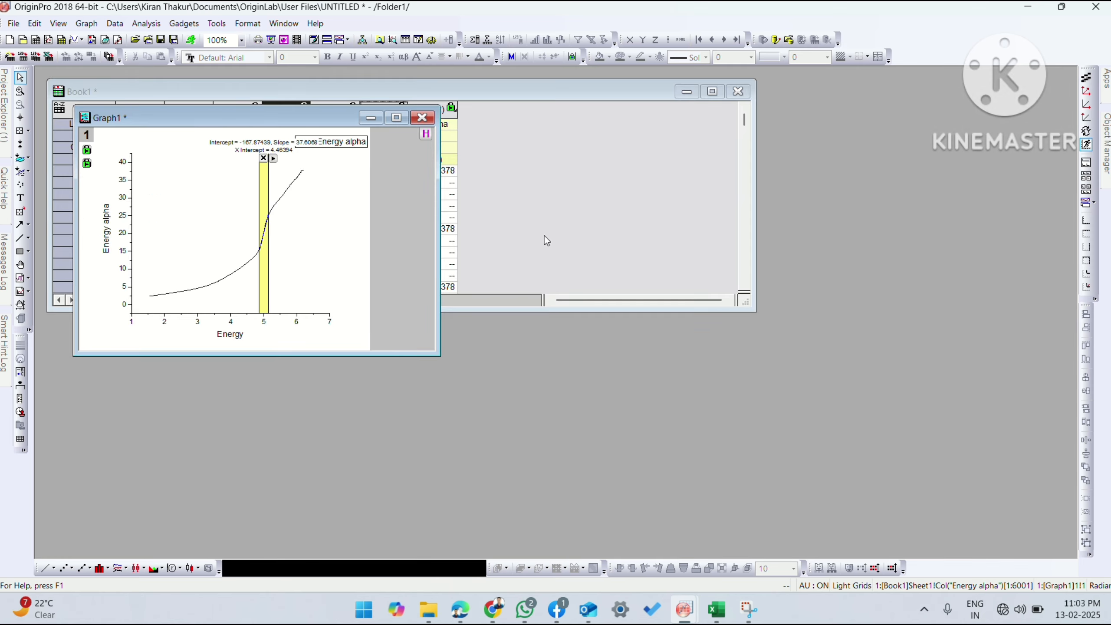
left_click(709, 94)
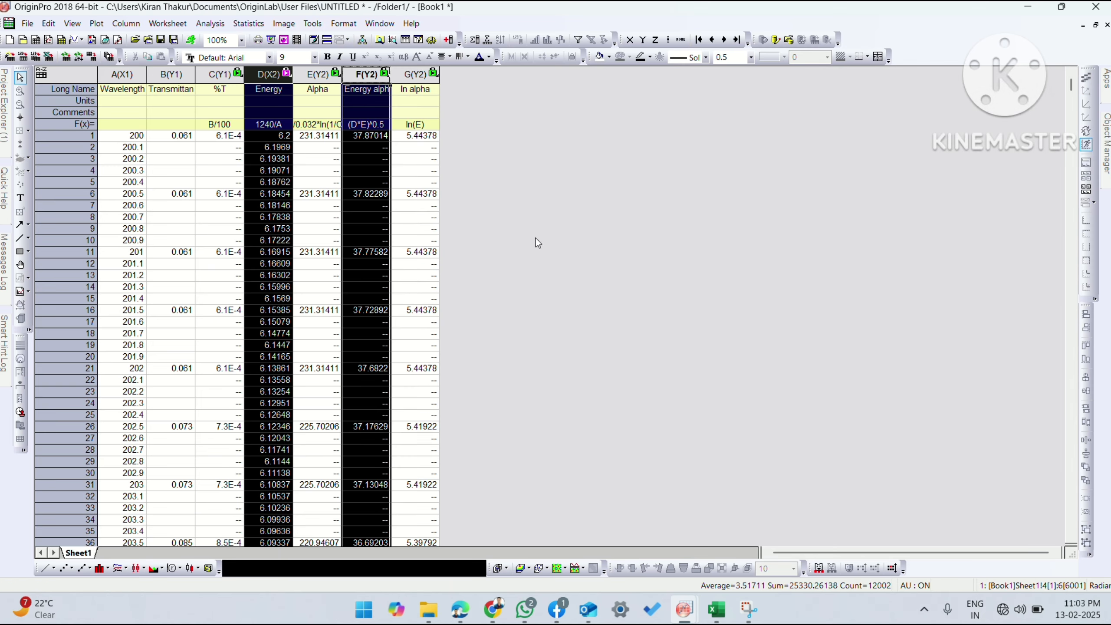
left_click(536, 238)
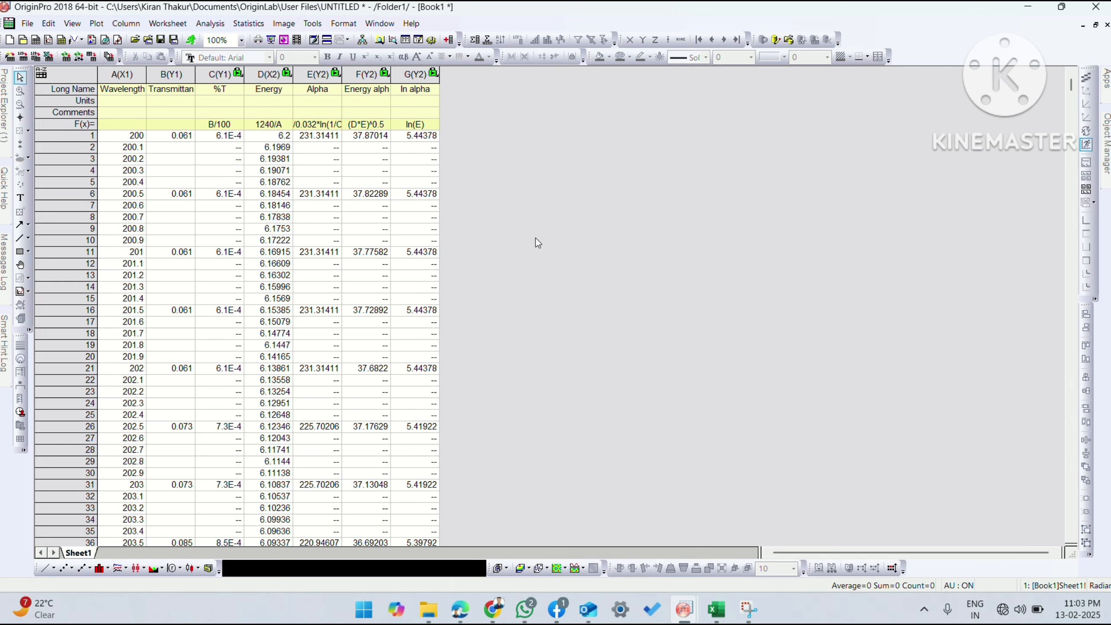